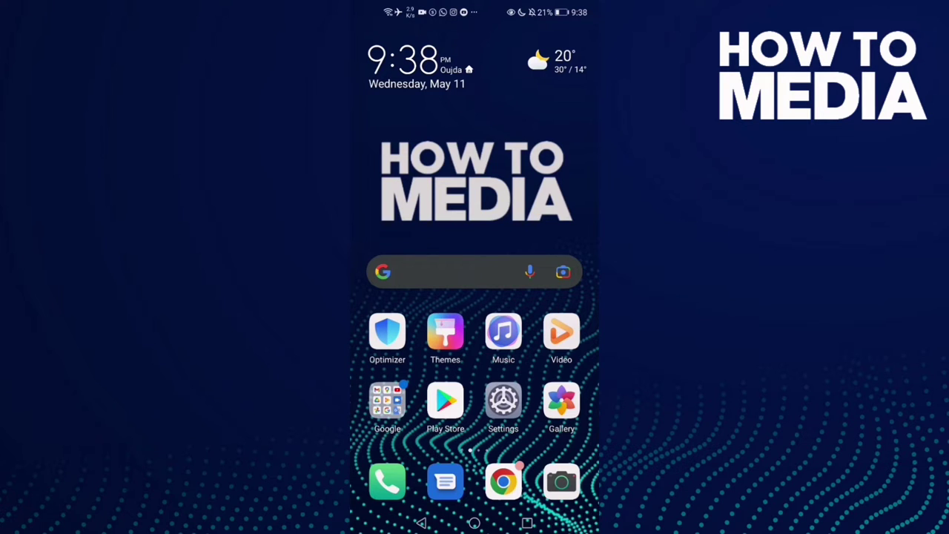
Launch Facebook and go from the main menu to your profile's Edit Profile page
click(393, 56)
click(578, 74)
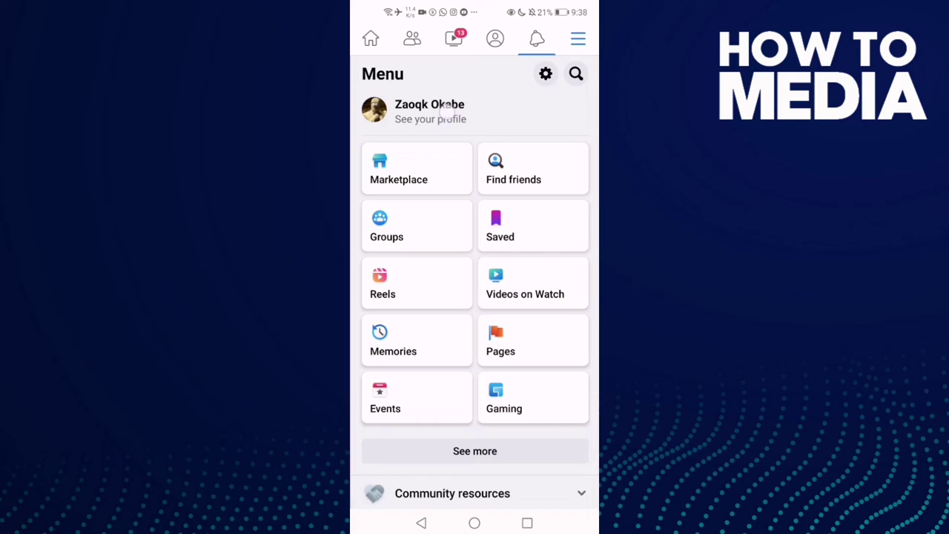
click(430, 111)
click(511, 251)
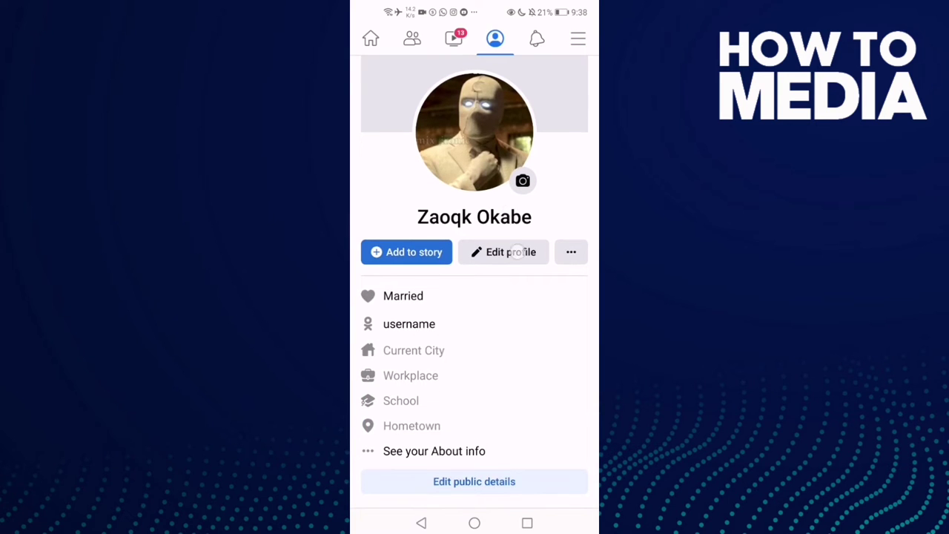
scroll(475, 334, down, 4)
scroll(474, 297, down, 3)
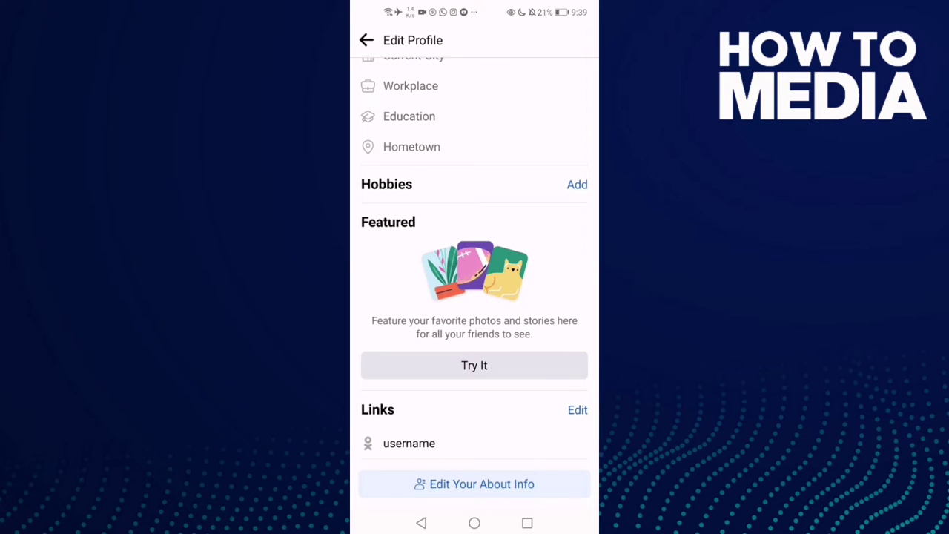
In Edit Links, delete the OK username social link and save the updated links
click(578, 409)
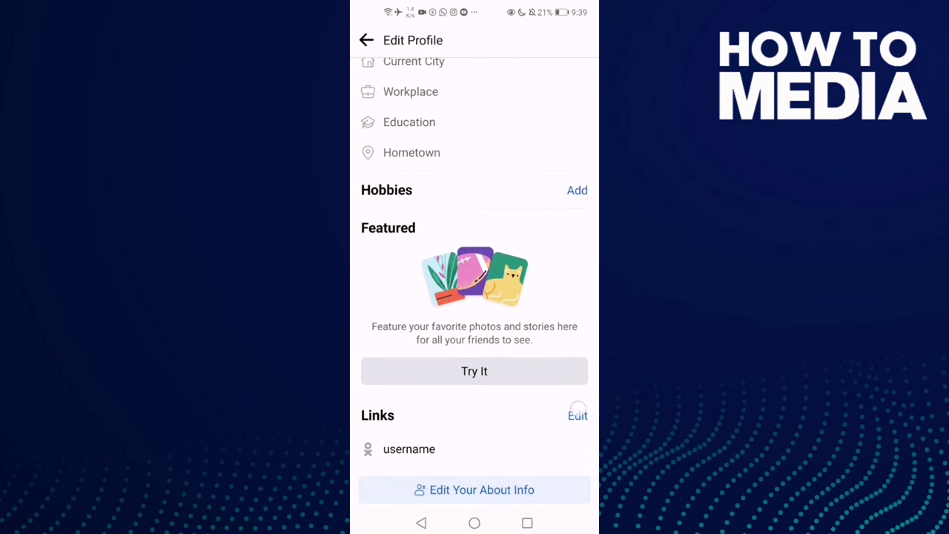
click(473, 218)
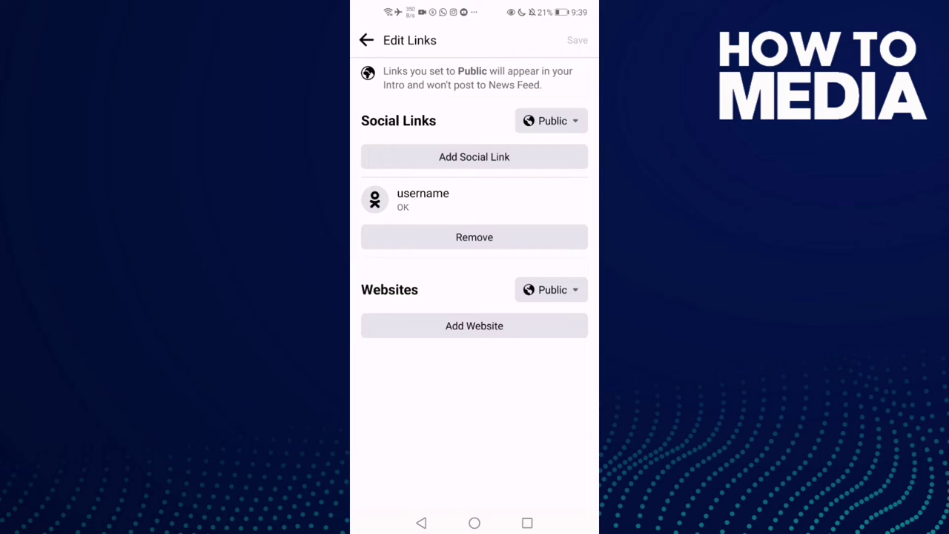
click(474, 237)
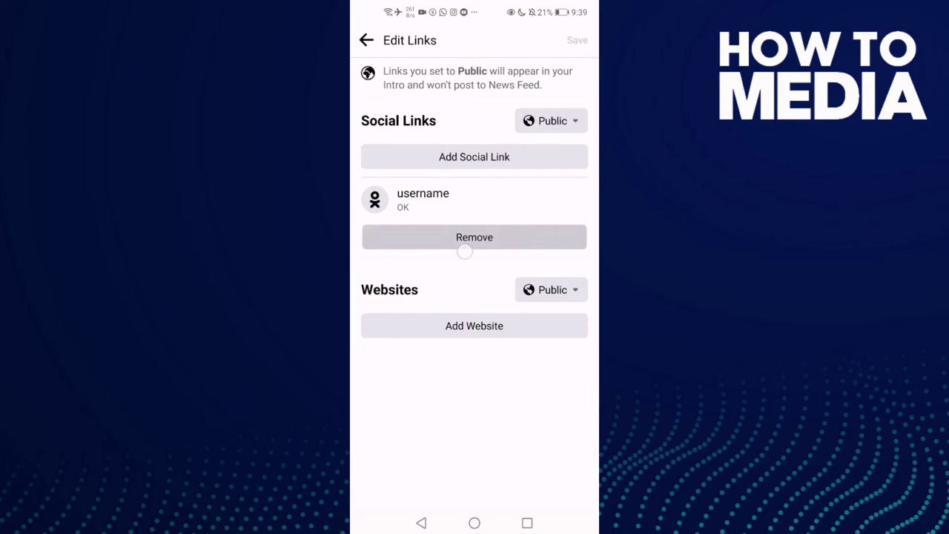
click(474, 245)
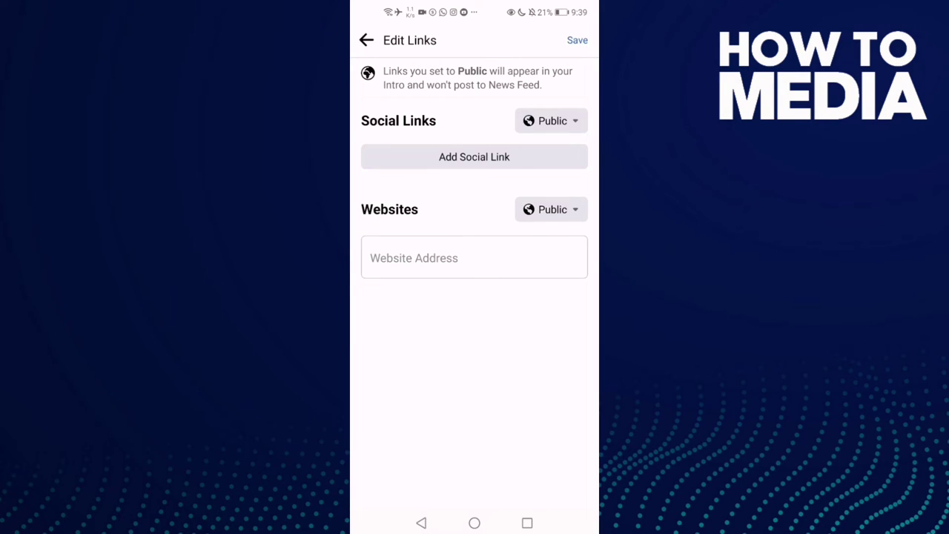
click(577, 40)
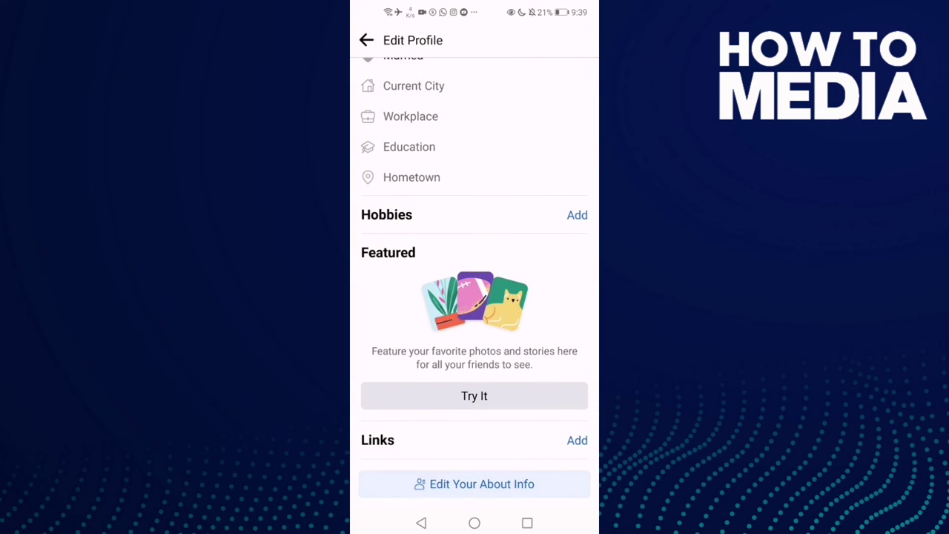
scroll(474, 296, up, 10)
scroll(475, 296, down, 10)
Return to the Android home screen and swipe to the main page with clock and apps
click(473, 522)
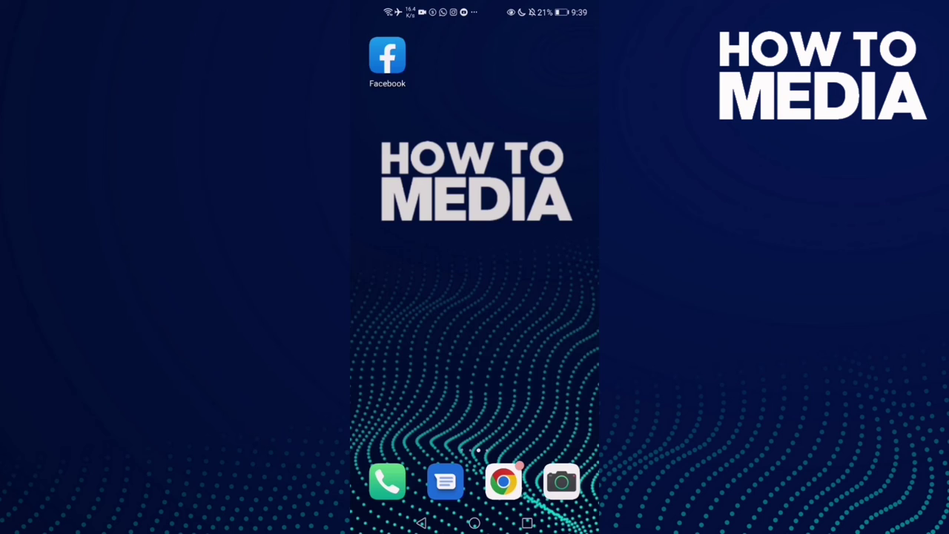
drag(385, 296, 564, 296)
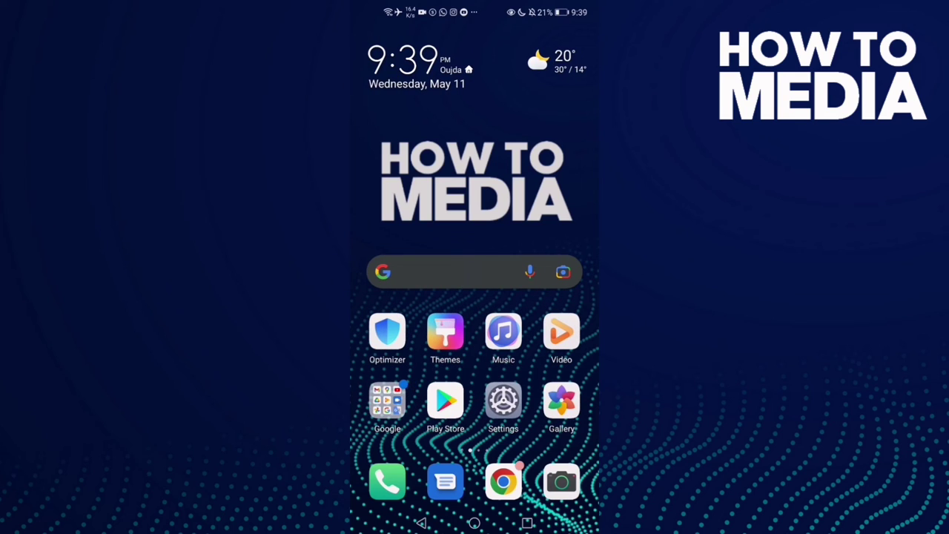